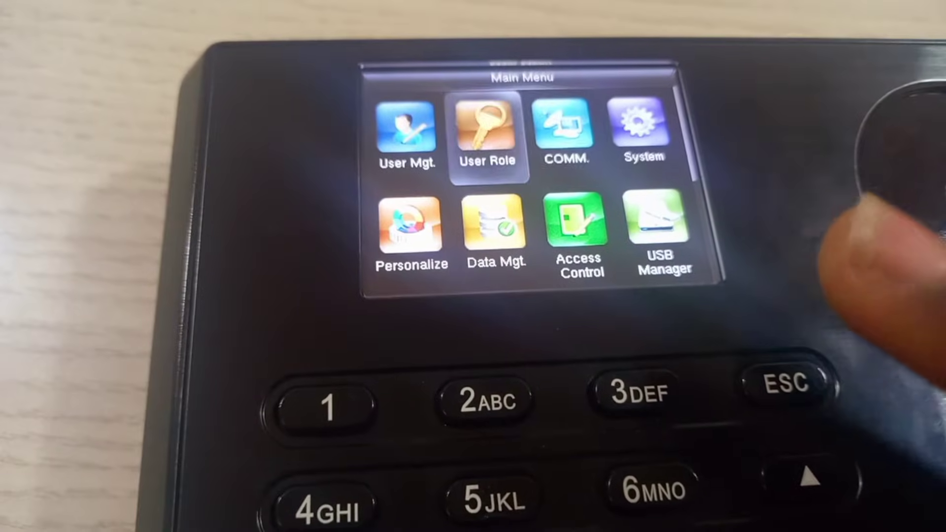
key(Return)
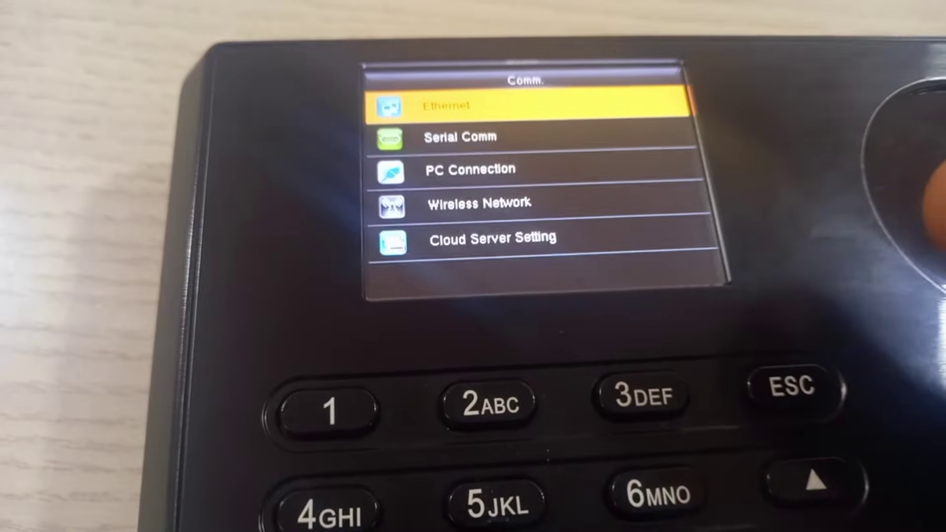
key(Down)
key(Down)
key(Down)
key(Down)
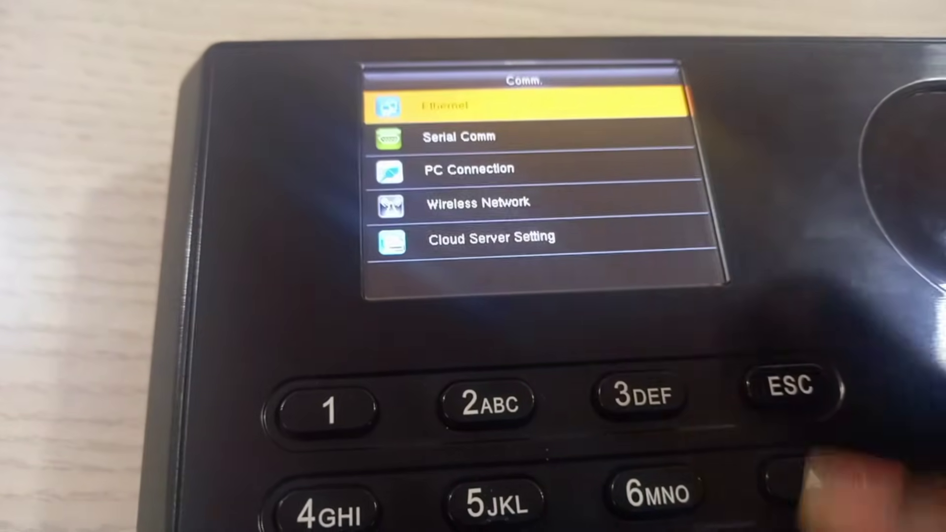
key(Up)
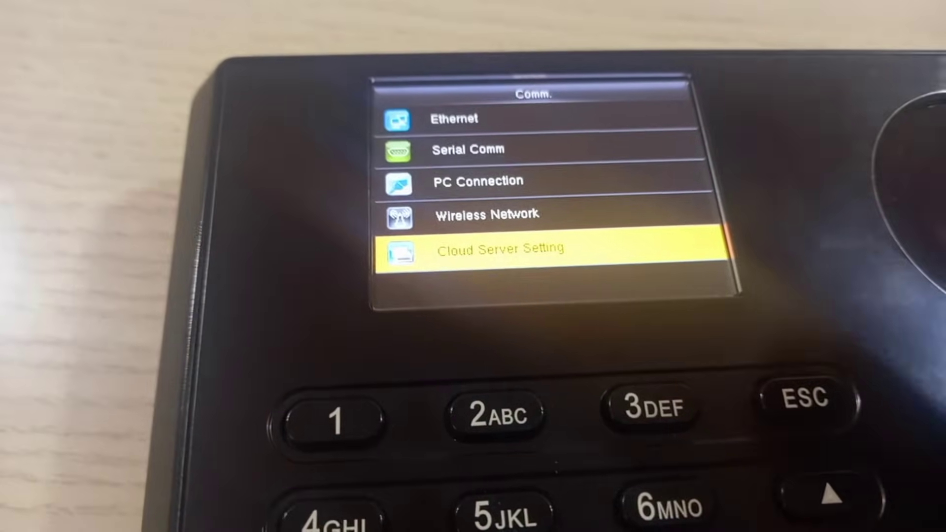
key(Return)
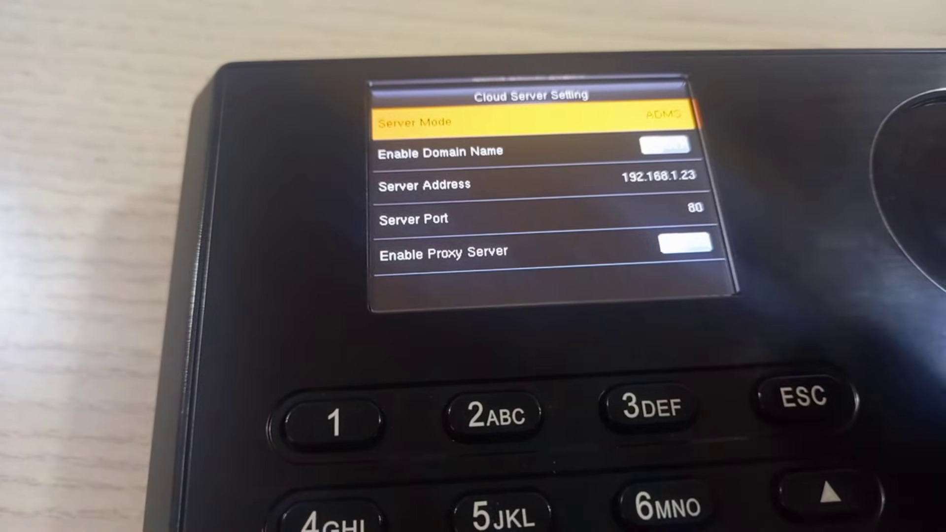
key(Down)
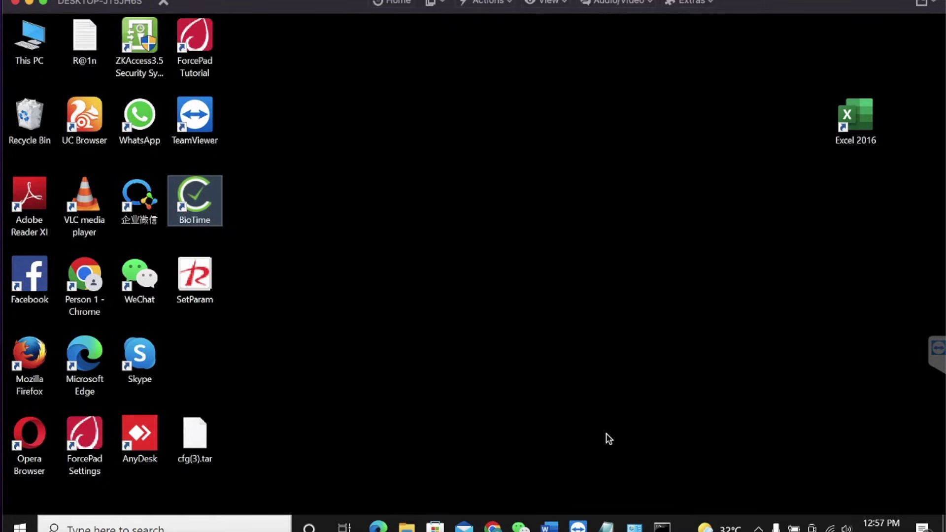
key(XF86AudioRaiseVolume)
key(XF86AudioRaiseVolume)
key(XF86AudioRaiseVolume)
click(759, 527)
click(845, 429)
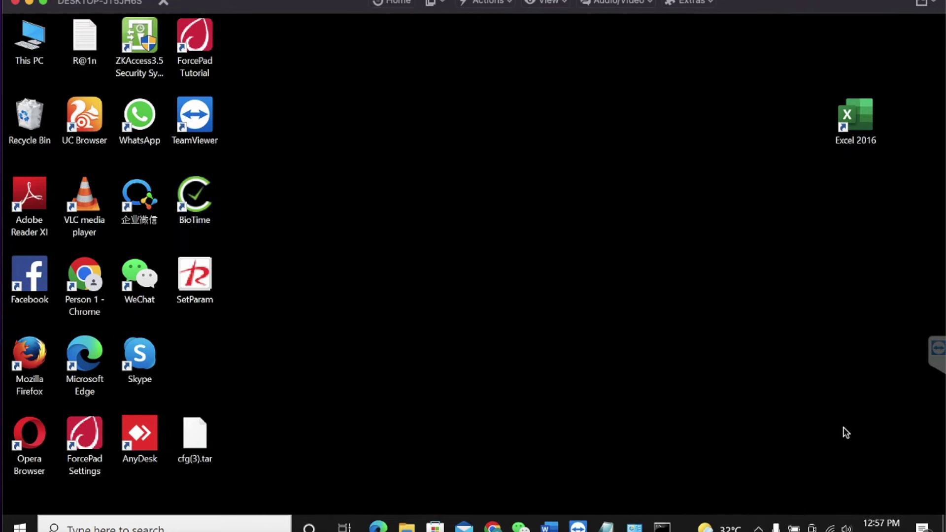
- Open the Windows Network & Internet settings and bring up the adapter options showing all network connections
click(831, 528)
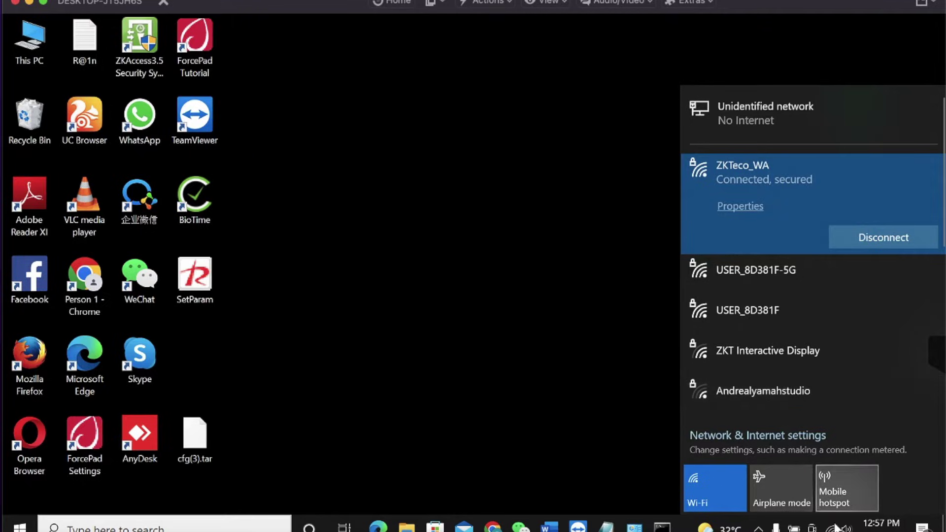
click(665, 466)
right_click(830, 527)
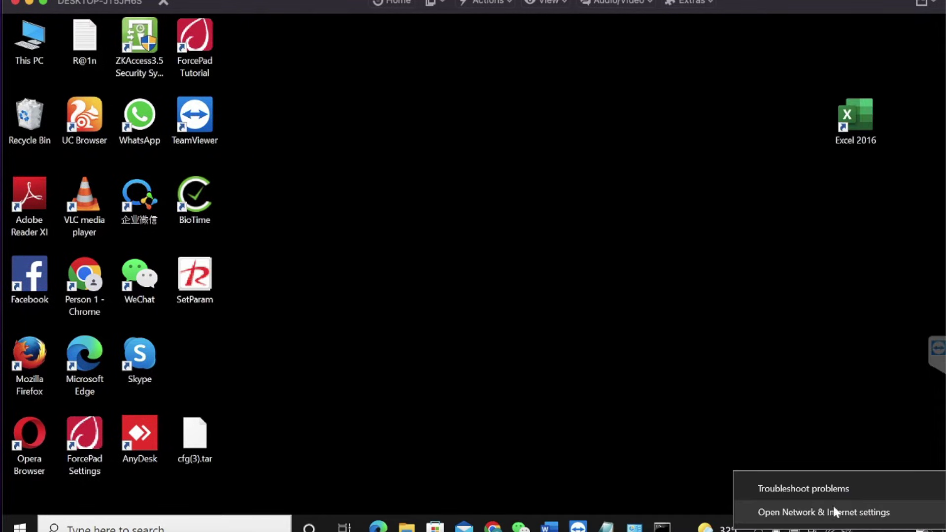
click(838, 513)
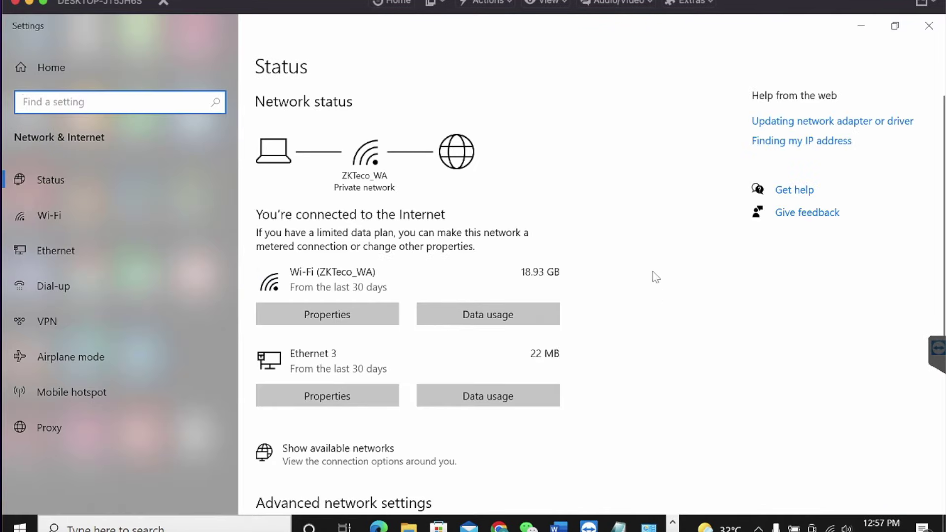
scroll(372, 429, down, 5)
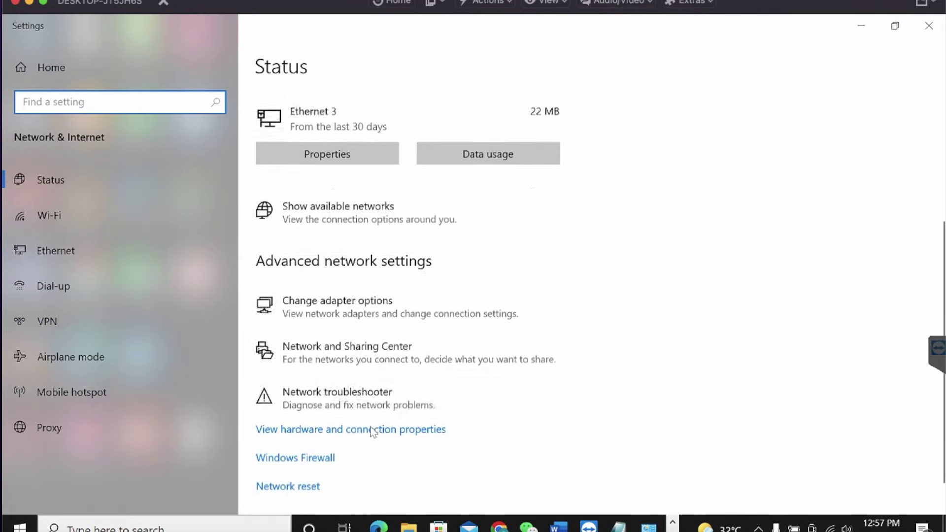
click(358, 275)
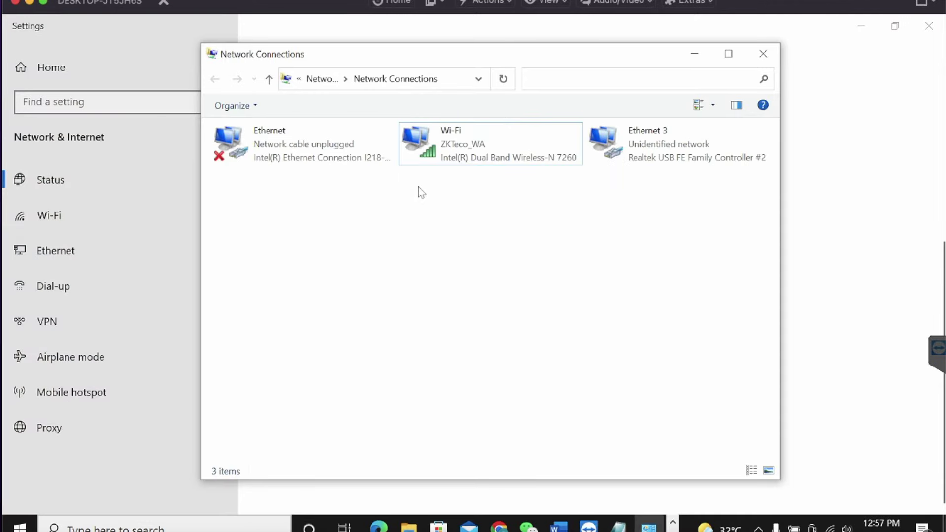
- Inspect the static IP address, subnet mask and gateway in the Ethernet 3 adapter's IPv4 properties, keeping the settings
right_click(637, 156)
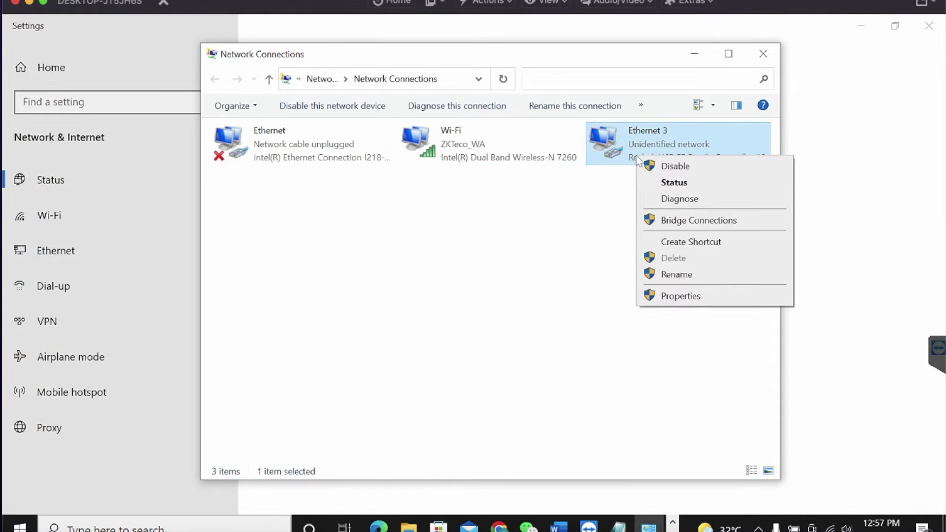
click(661, 296)
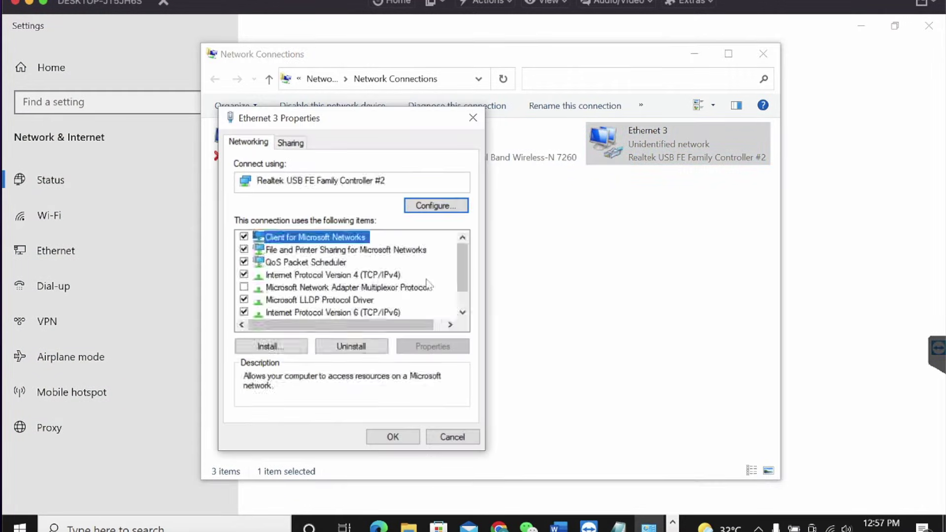
click(375, 274)
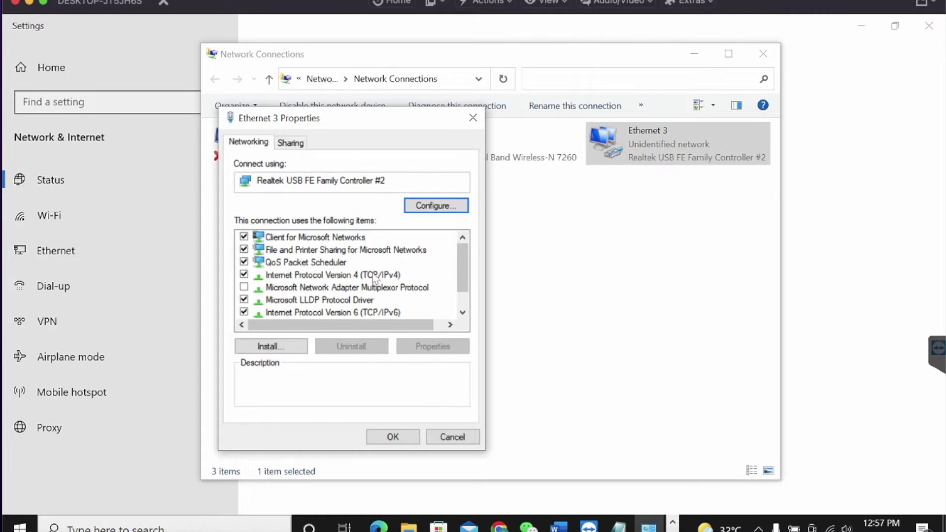
double_click(374, 275)
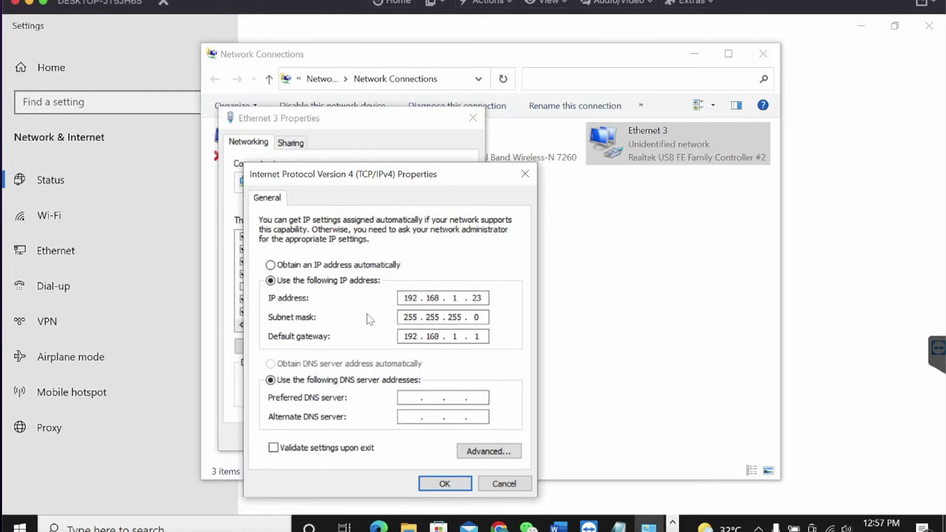
click(439, 483)
click(406, 438)
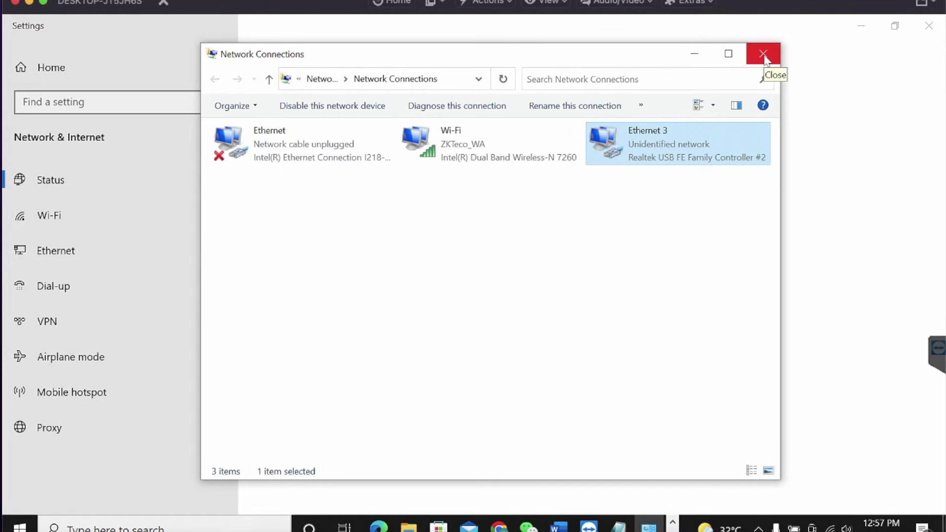
- Recheck the Ethernet 3 adapter's IPv4 address and clear the network windows from the desktop
right_click(687, 149)
click(698, 288)
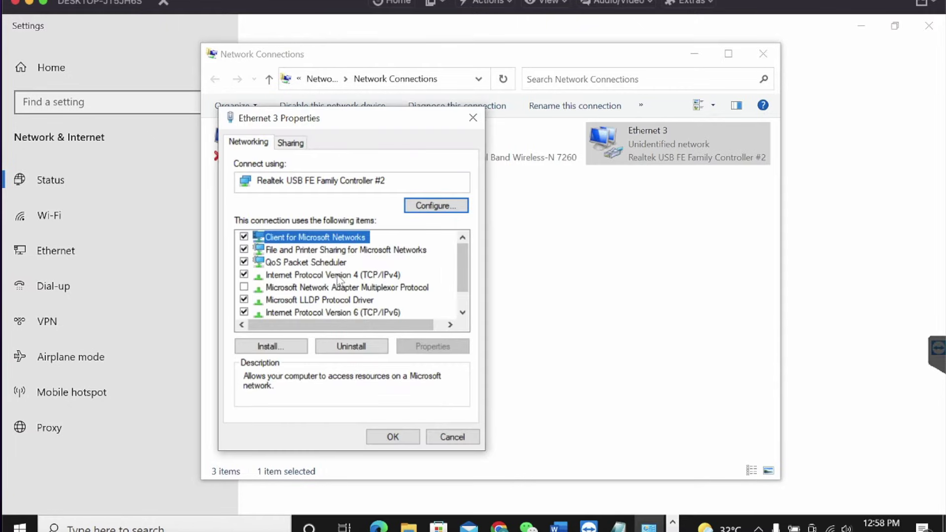
double_click(337, 275)
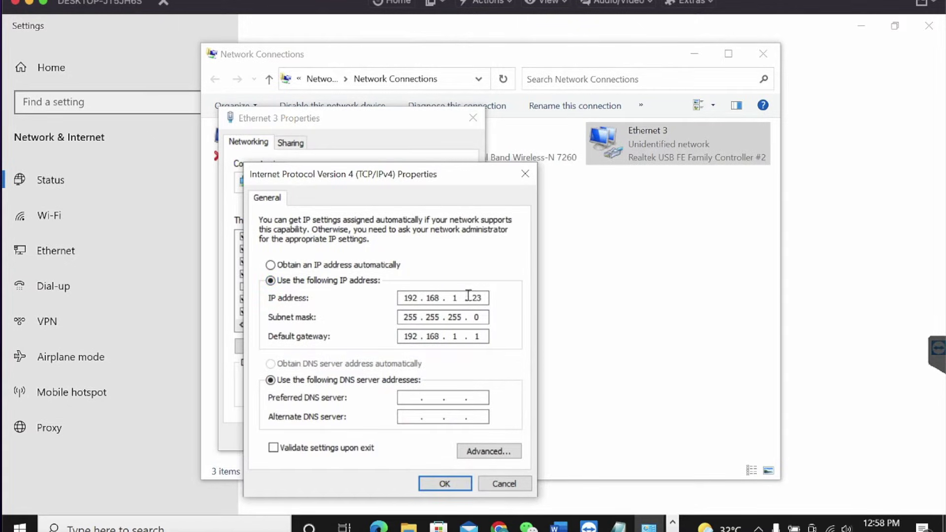
click(525, 173)
click(473, 117)
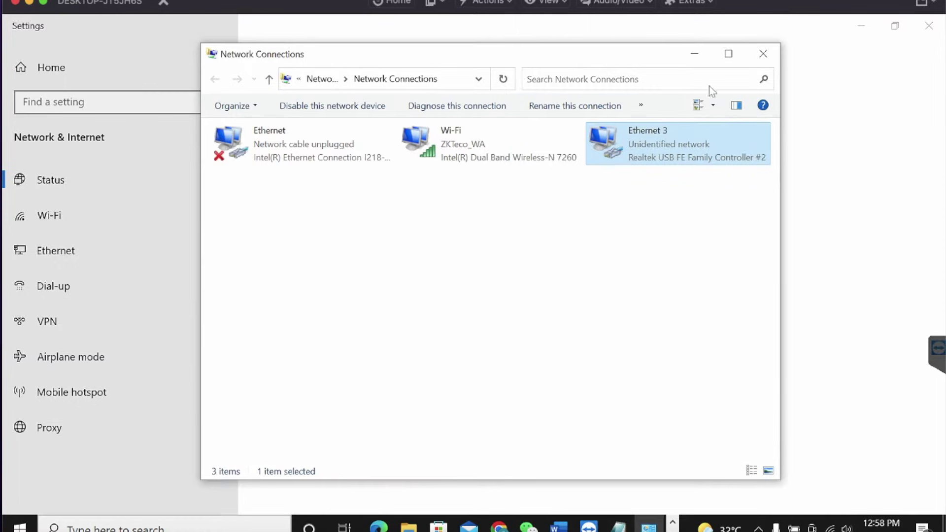
click(757, 60)
click(862, 30)
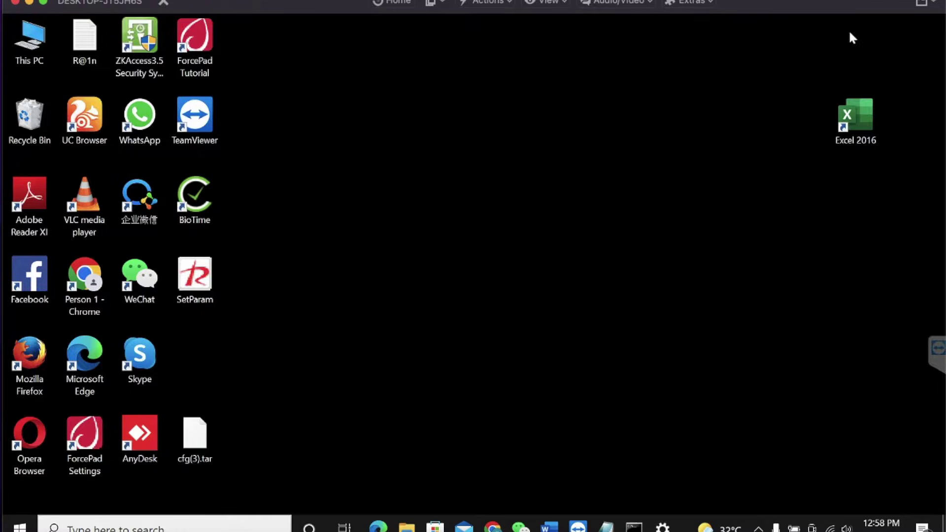
- Search Windows for "serv" and launch BioTime Server Controller, allowing it to make changes to the device
click(20, 527)
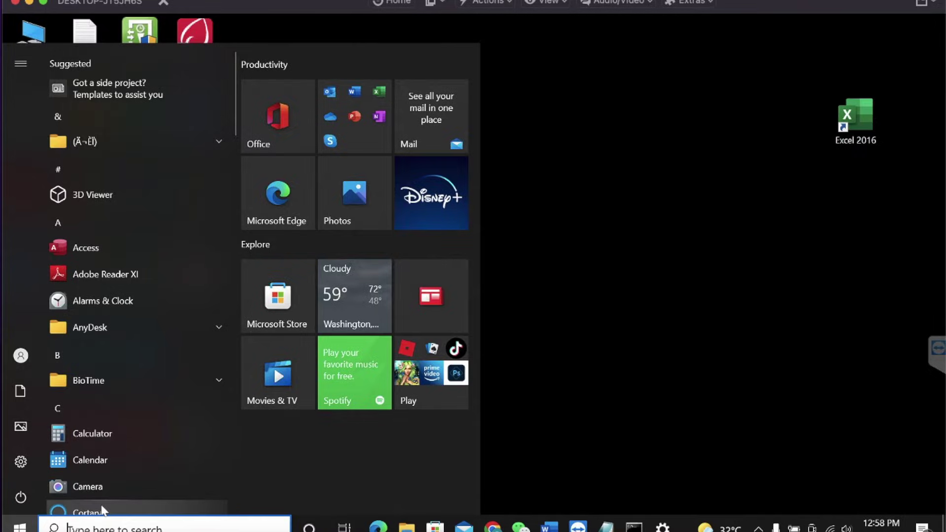
text(serv)
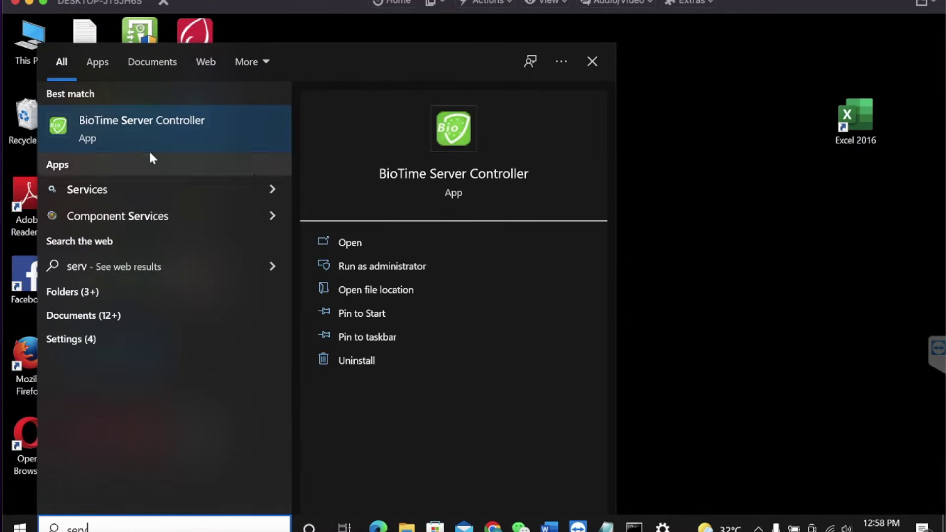
click(339, 239)
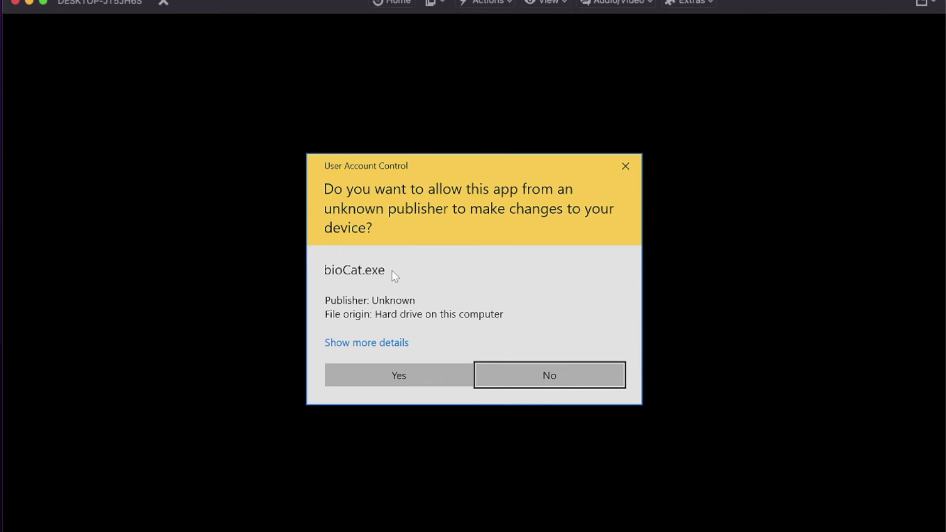
click(428, 373)
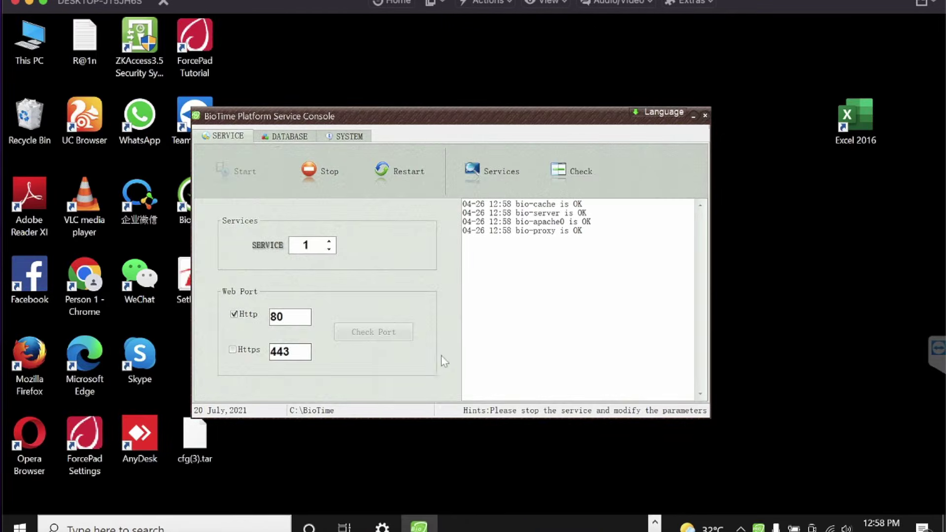
- Check the service and web port settings in the BioTime Platform Service Console, close it and refresh the desktop
click(303, 240)
text(1)
click(705, 116)
right_click(528, 145)
click(550, 190)
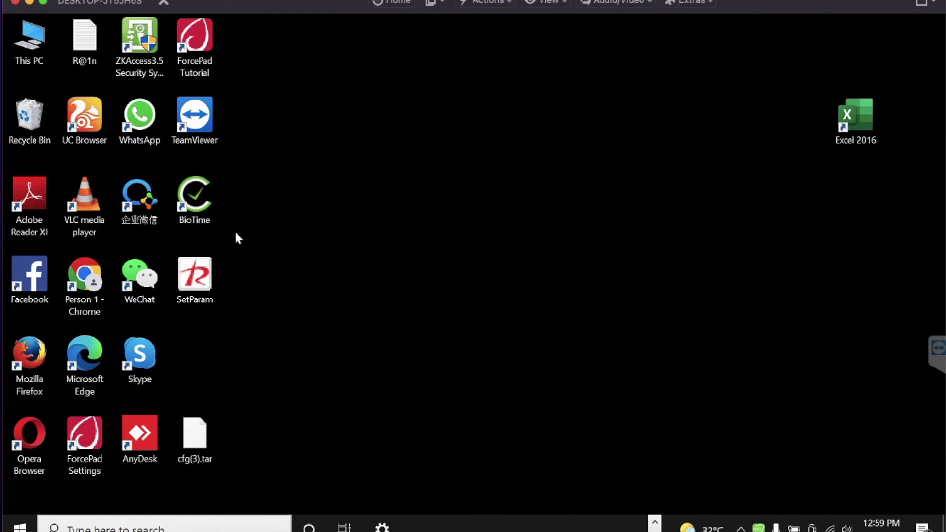
- Open BioTime and change the area of the Auto add device to Reception in the device list
double_click(207, 210)
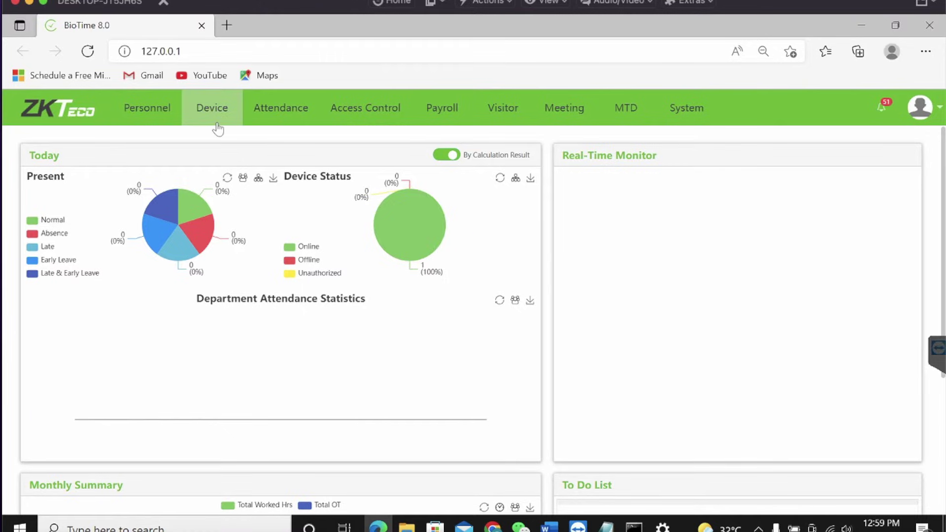
click(217, 129)
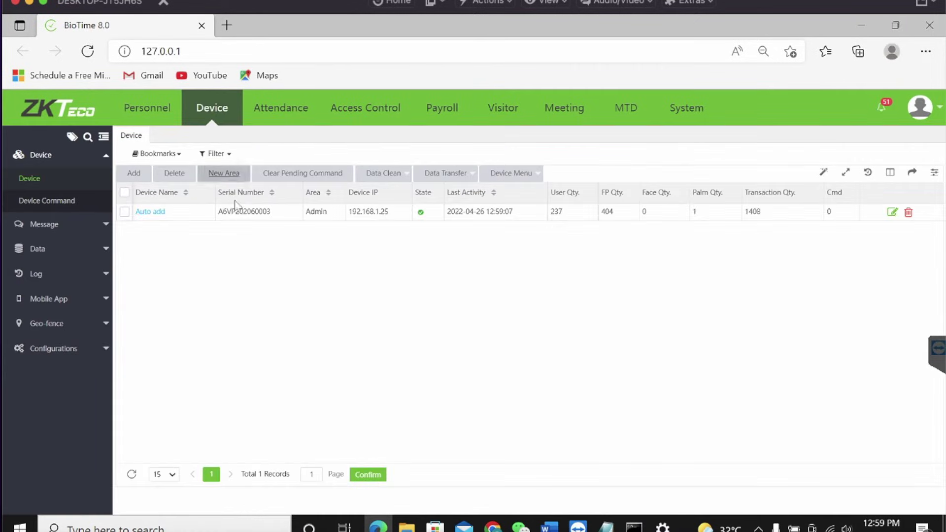
click(157, 212)
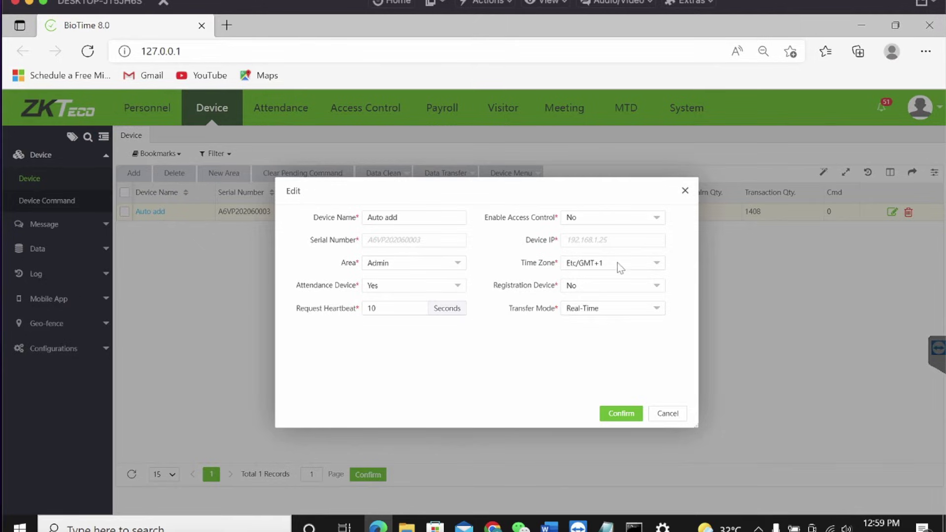
click(456, 266)
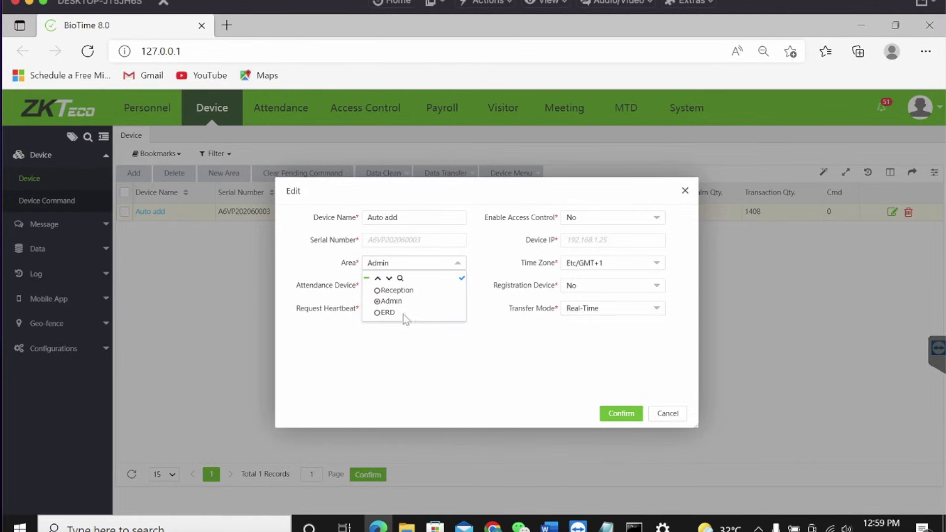
click(384, 292)
click(621, 413)
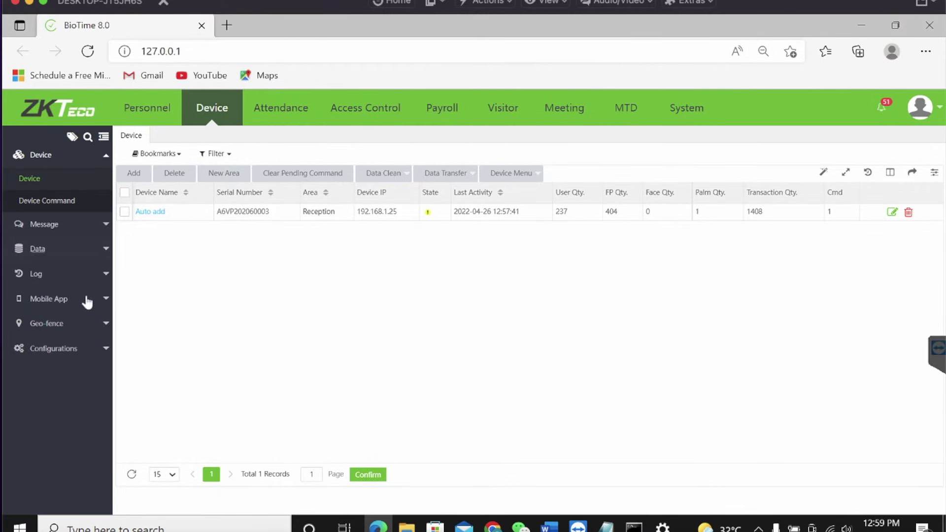
- View the area list in the Personnel module and the form for adding an area, without creating one
click(149, 120)
click(26, 225)
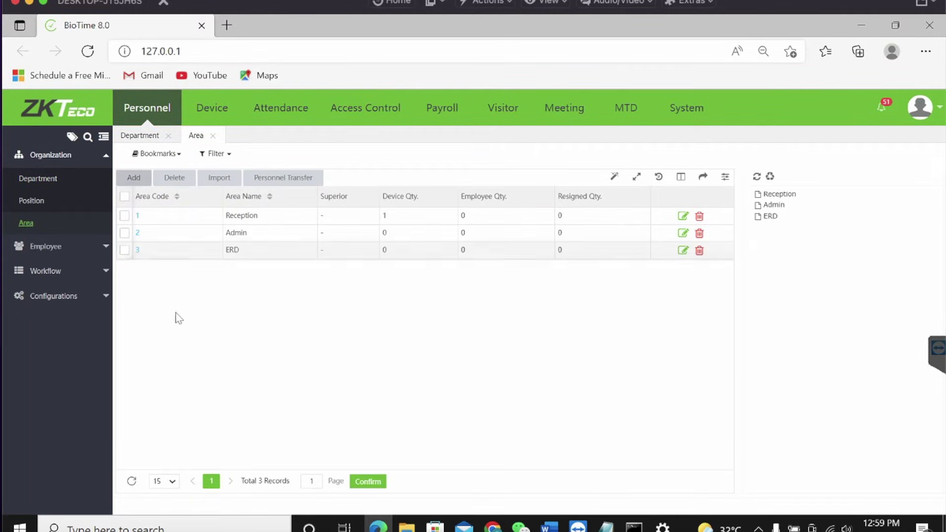
click(134, 179)
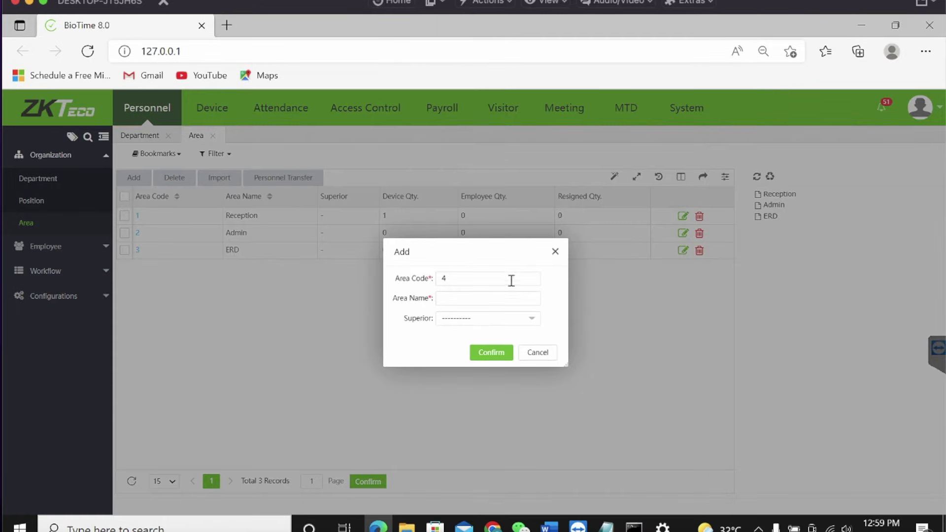
click(555, 252)
- Set the Auto add device's area to Admin and its Registration Device option to Yes in the device list
click(212, 108)
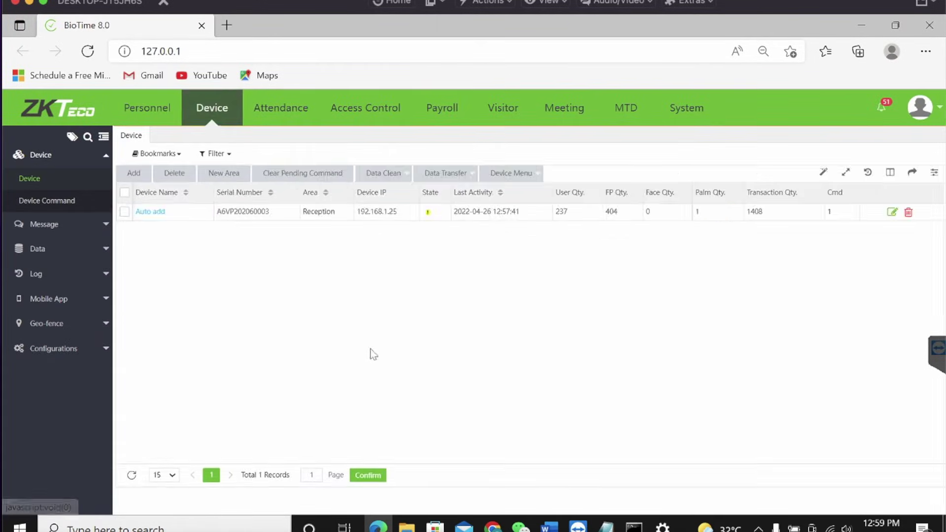
click(158, 212)
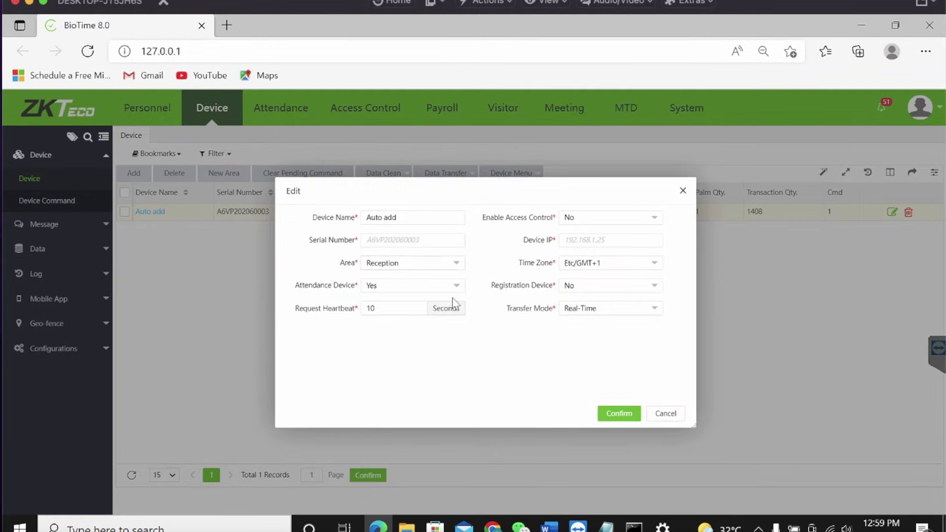
click(451, 265)
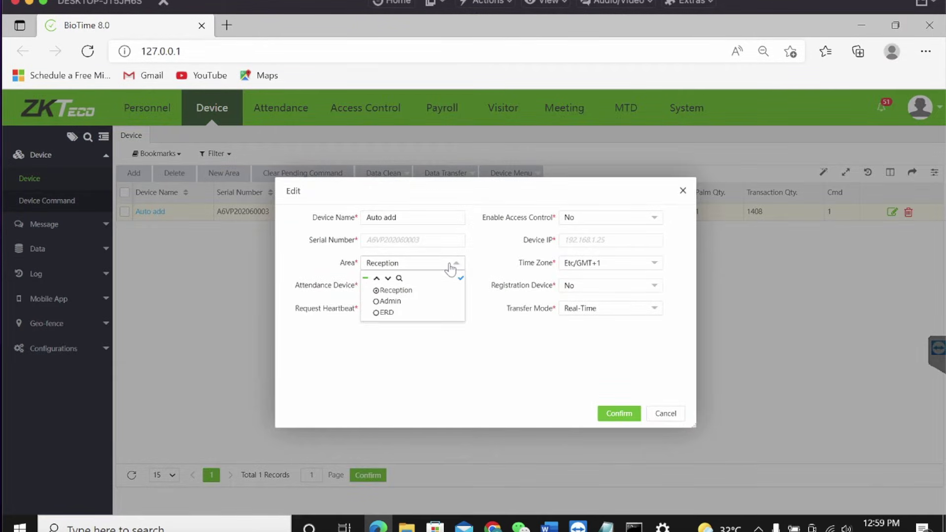
click(389, 301)
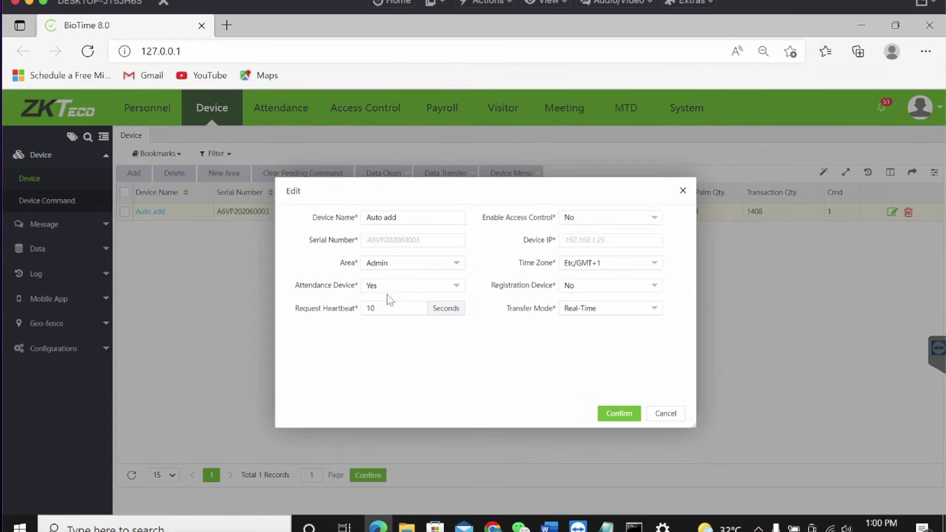
click(651, 288)
click(598, 318)
click(615, 417)
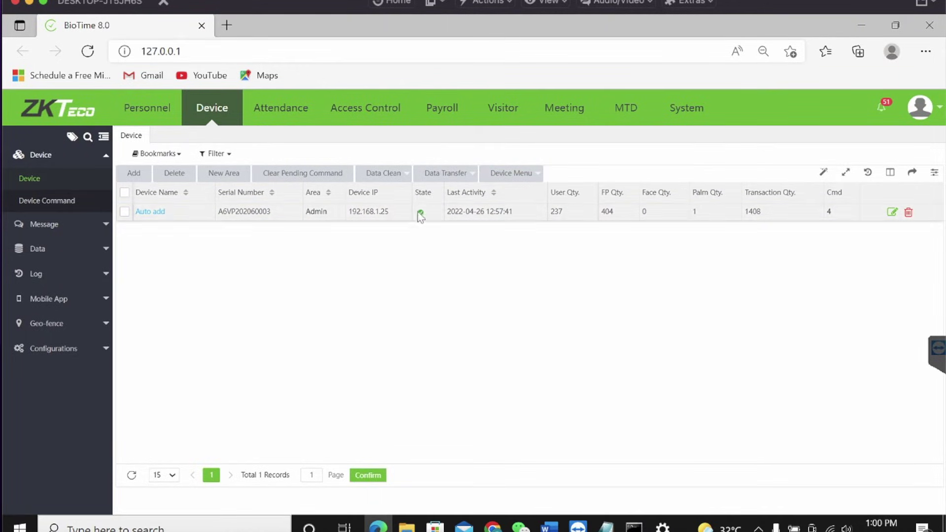
- Rename the Auto add device as device 1
click(148, 211)
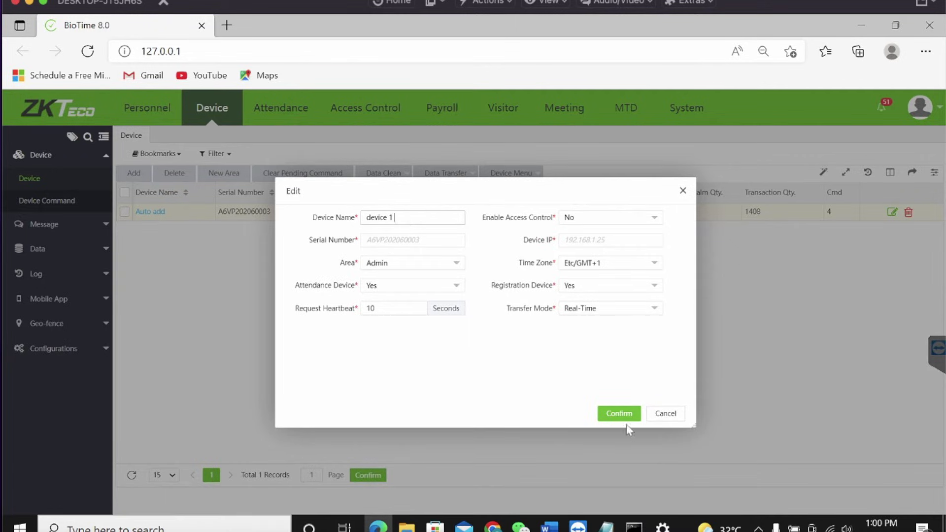
click(619, 414)
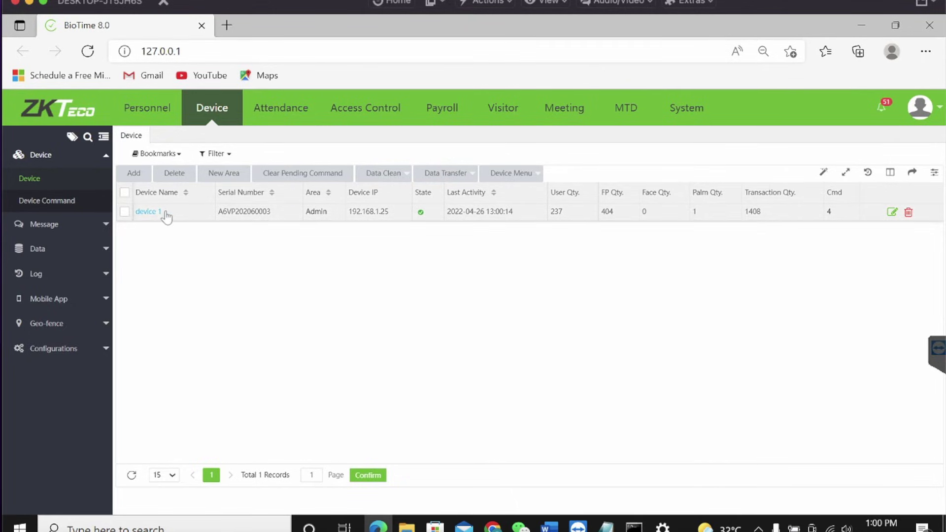
- Select device 1 and view its data transfer options without running any of them
click(125, 212)
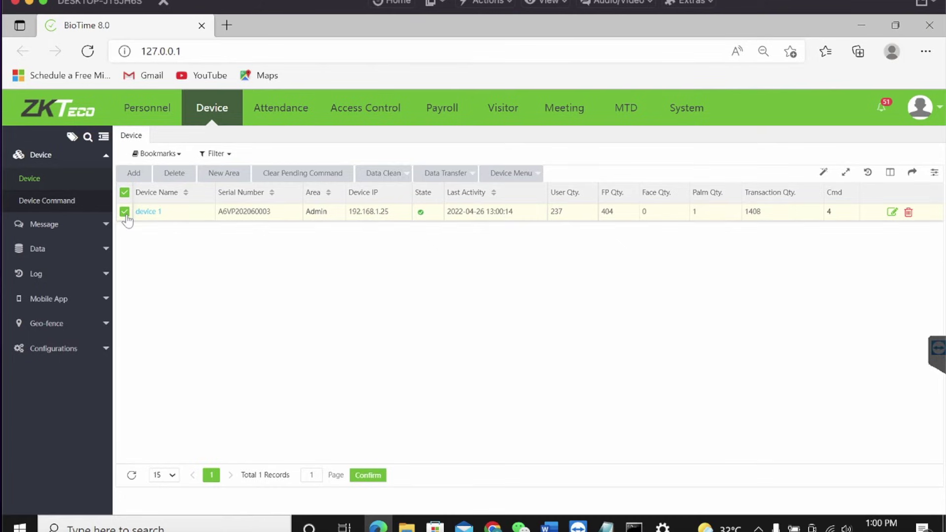
click(445, 173)
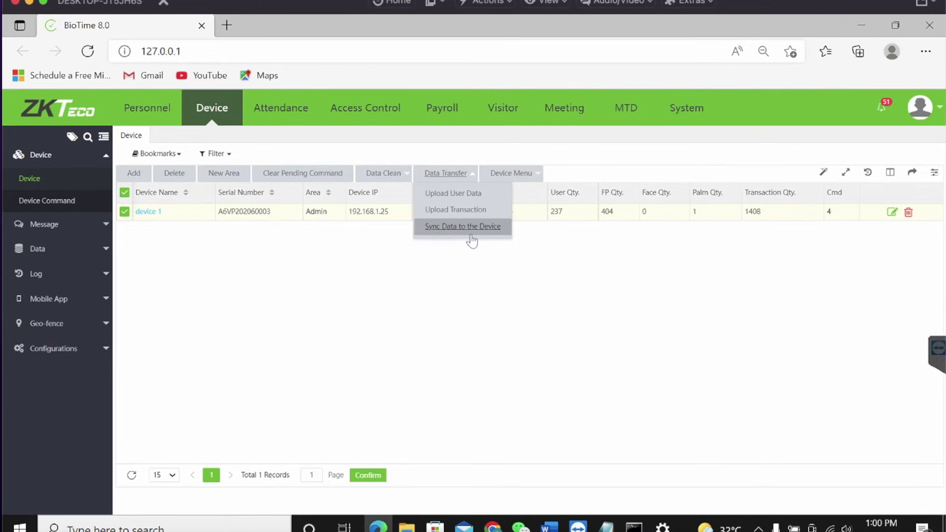
click(480, 301)
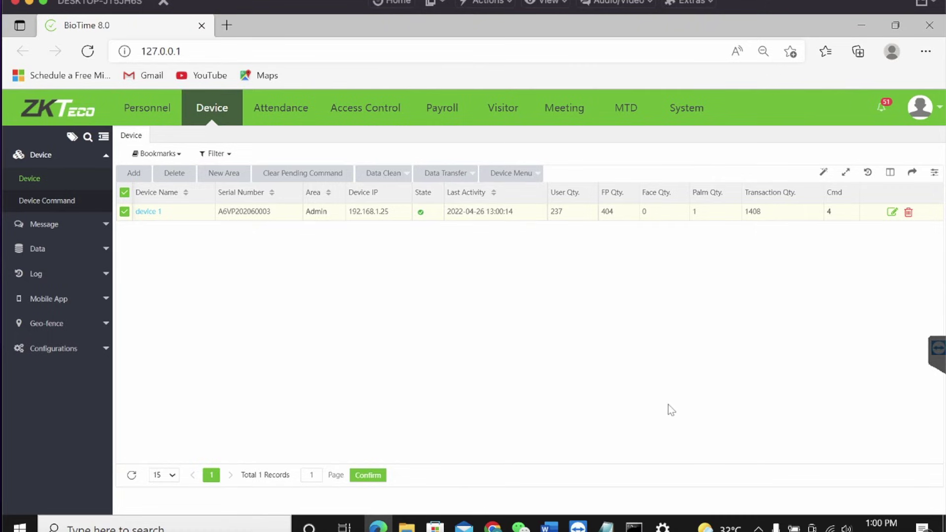
click(445, 173)
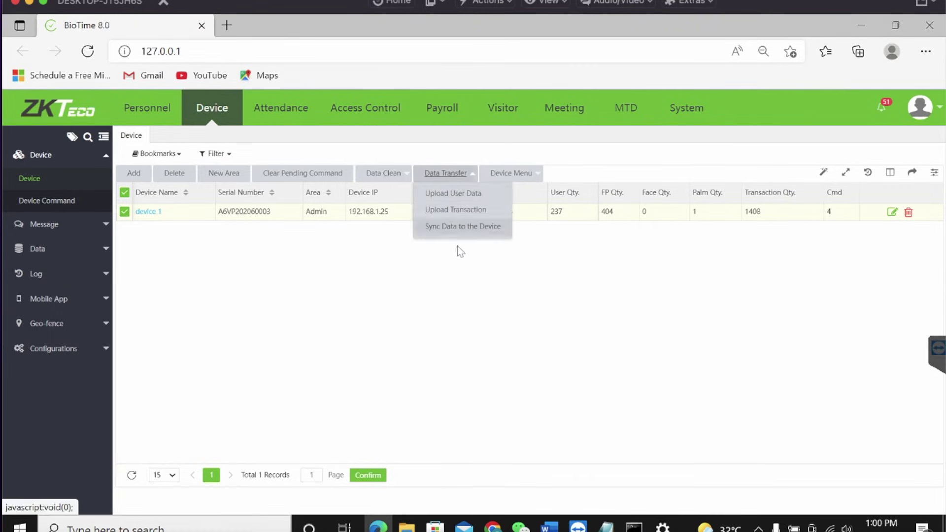
click(465, 271)
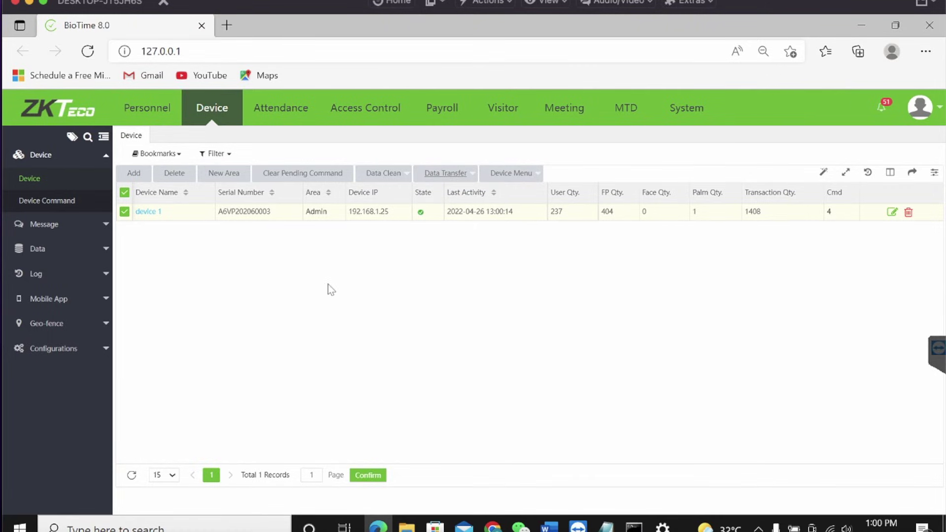
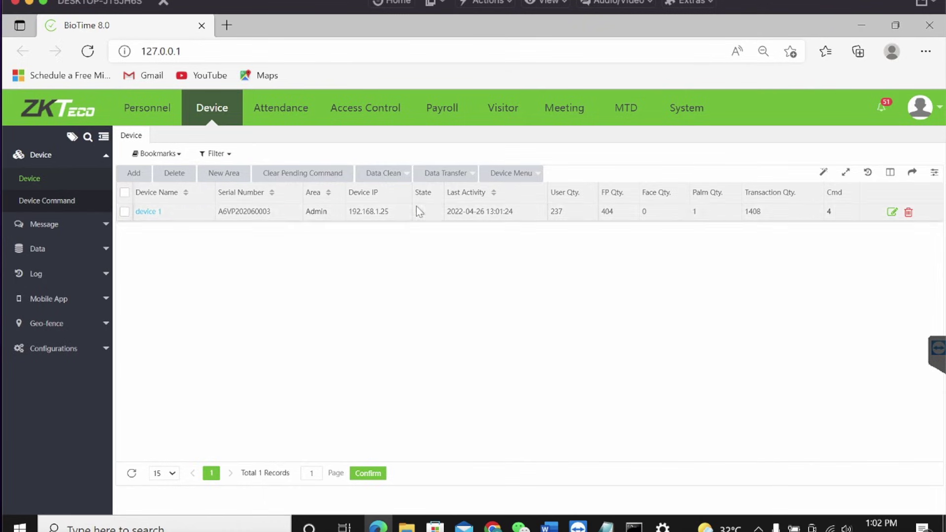
- Check the employee list in the Personnel module against the user quantity shown in the device list
click(143, 110)
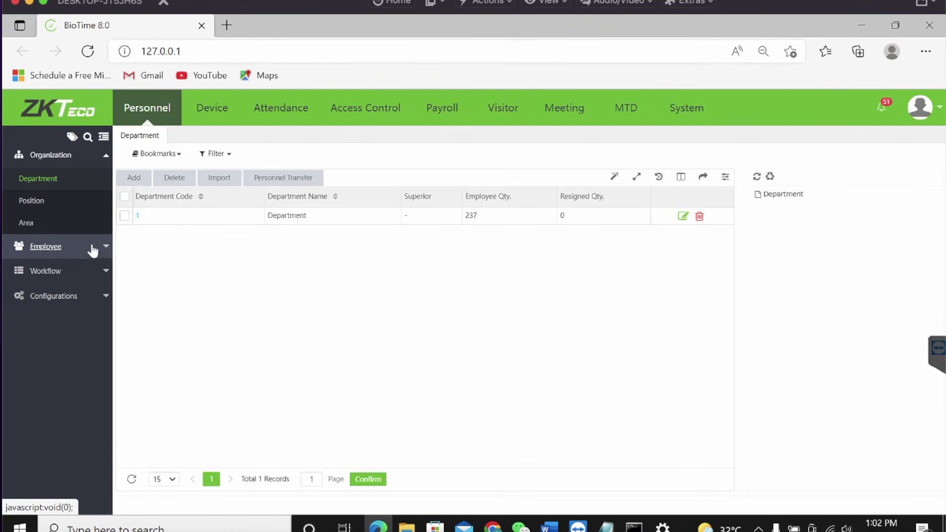
click(99, 250)
click(33, 208)
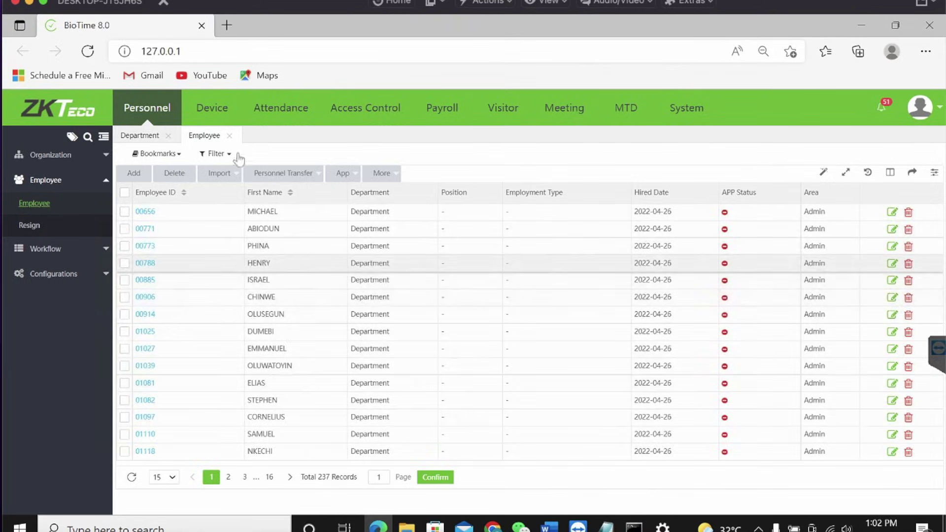
click(203, 109)
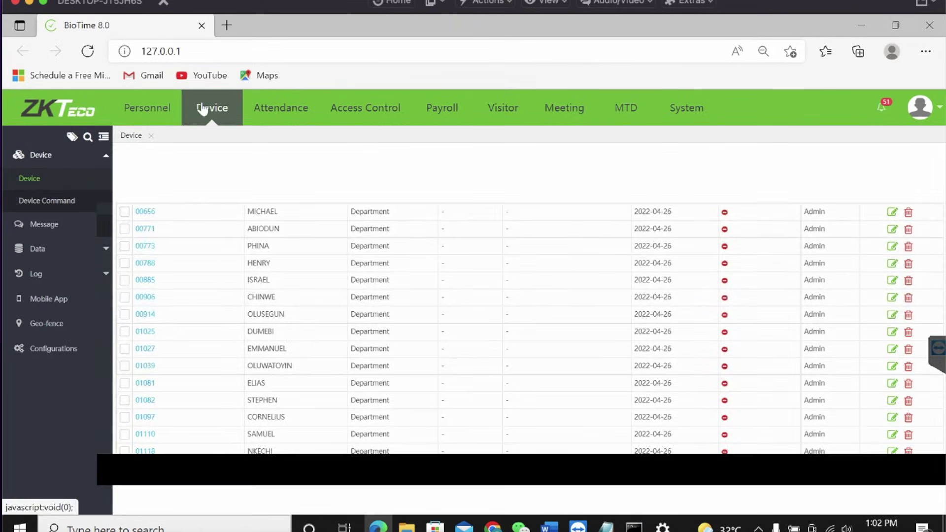
click(146, 109)
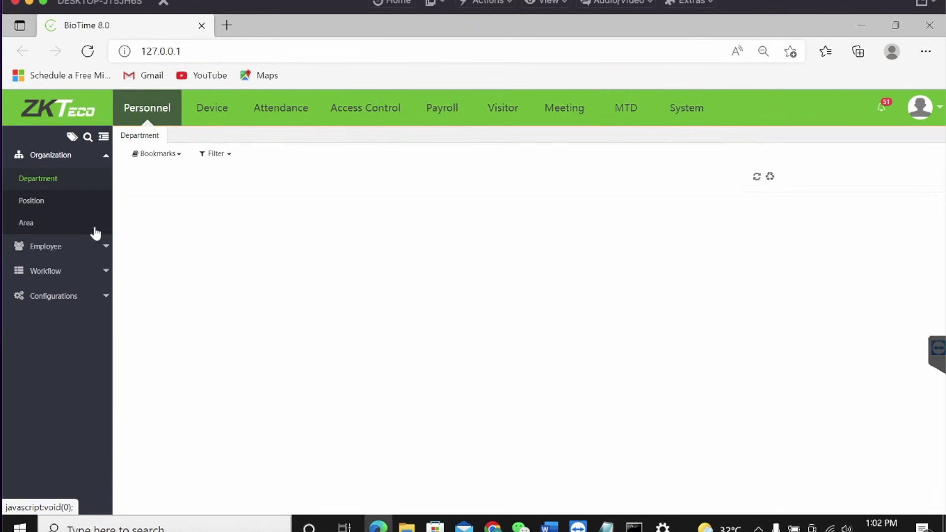
click(46, 246)
click(49, 204)
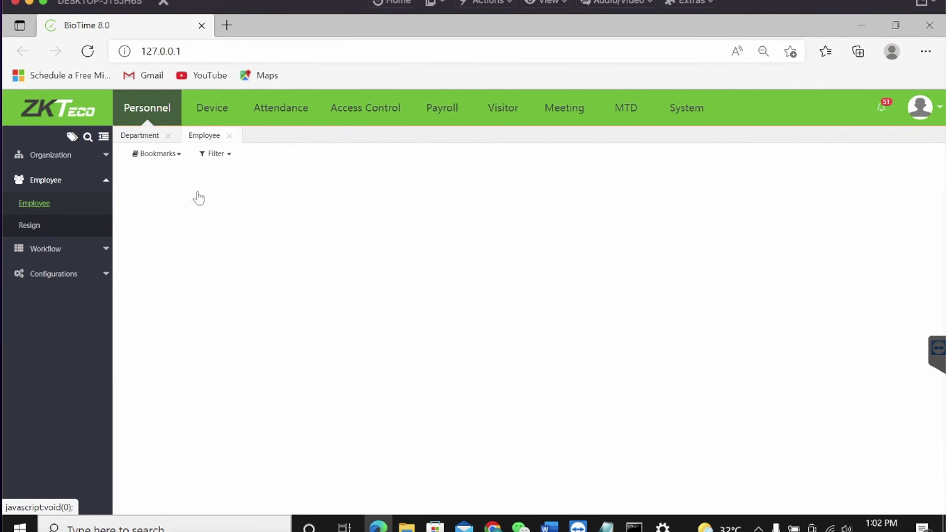
click(212, 117)
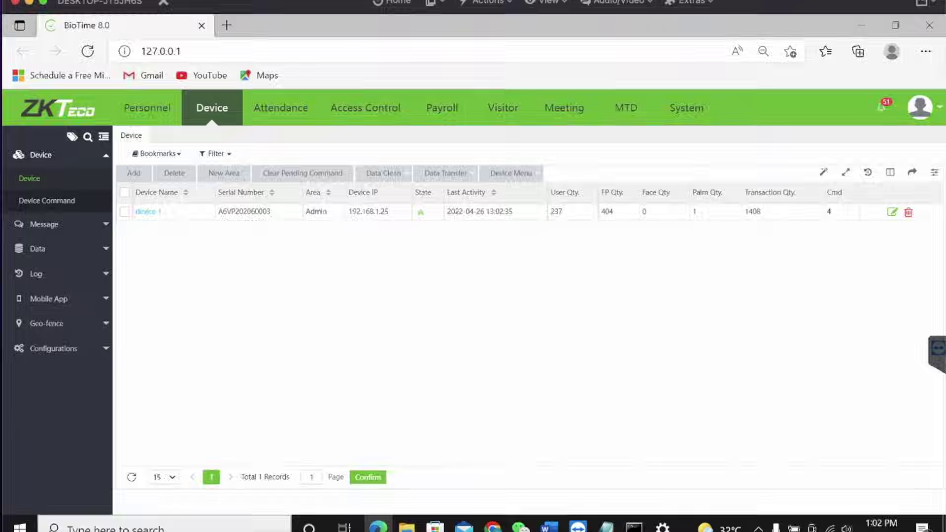